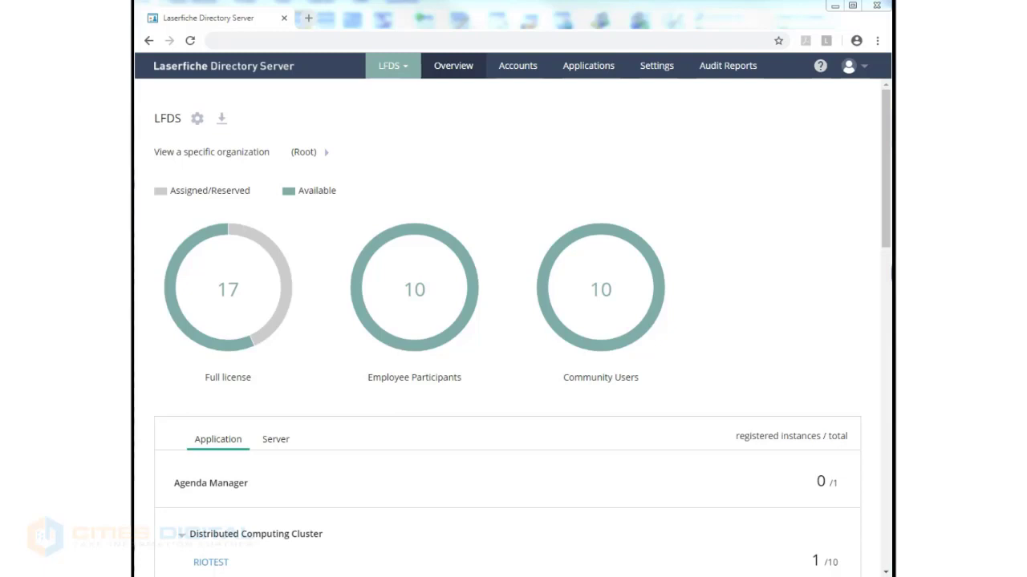
Review the license availability charts and the registered application instances on the LFDS overview.
mouse_move(265, 333)
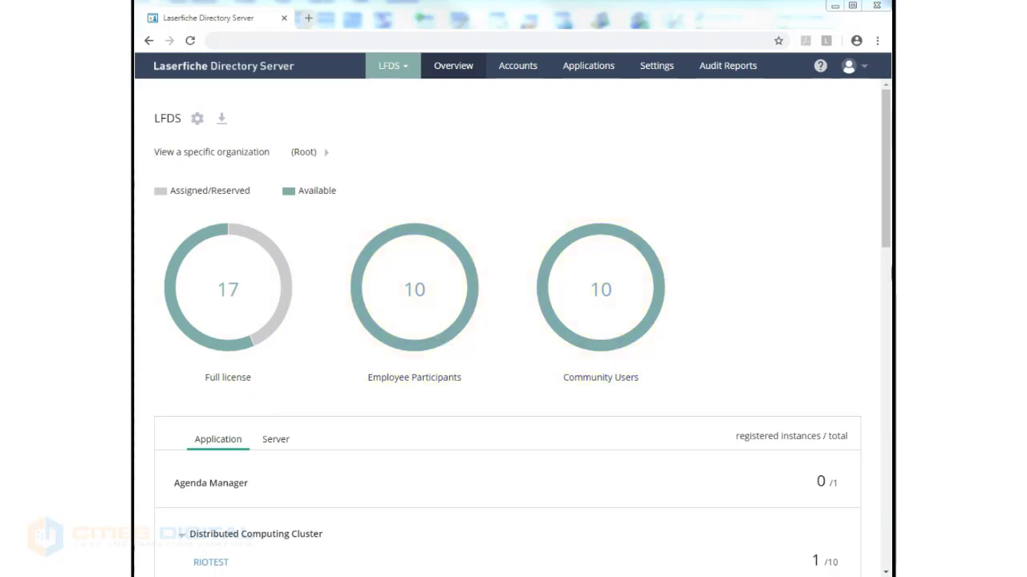
mouse_move(446, 335)
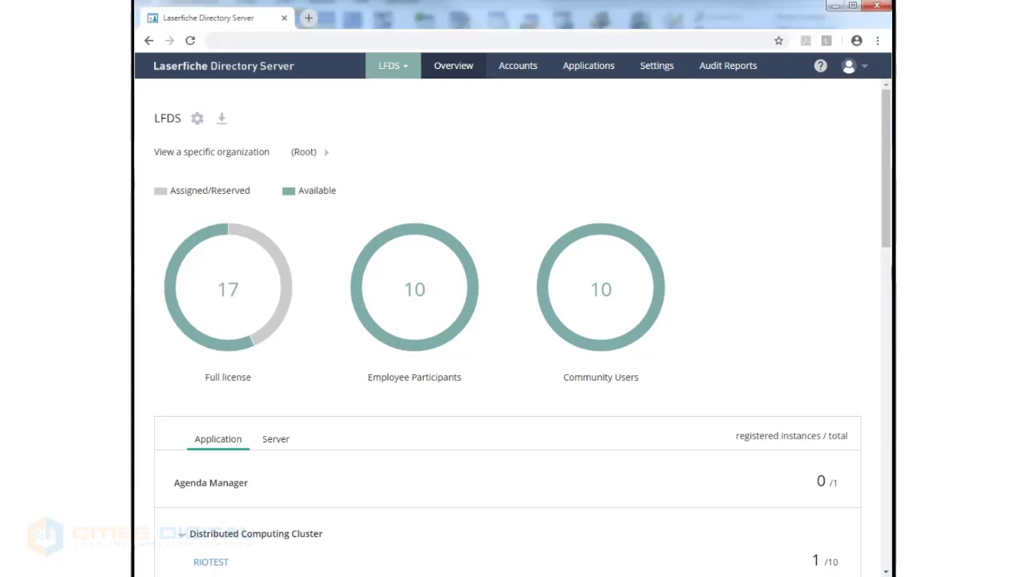
scroll(523, 330, down, 1)
scroll(513, 321, down, 3)
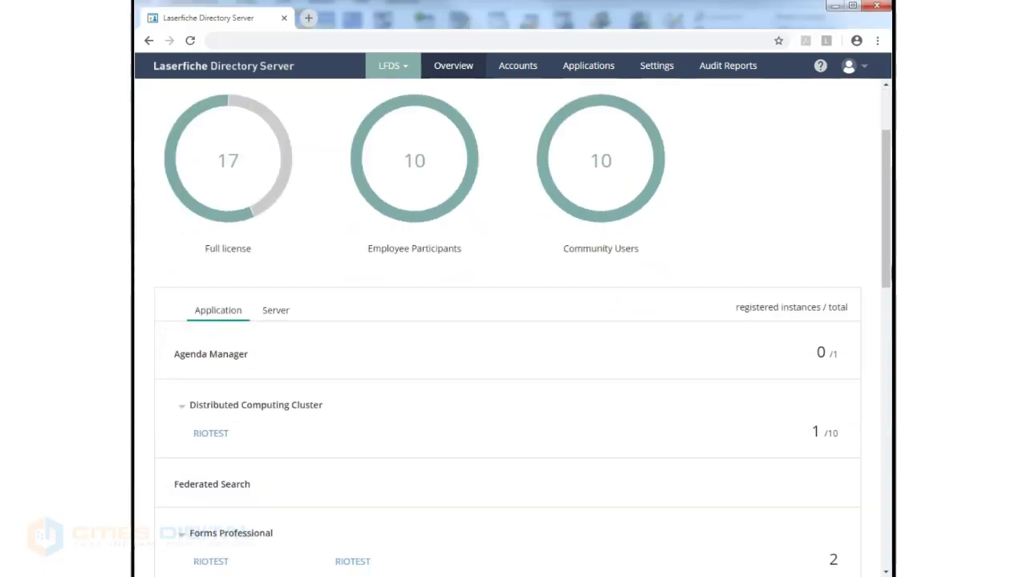
scroll(522, 320, down, 2)
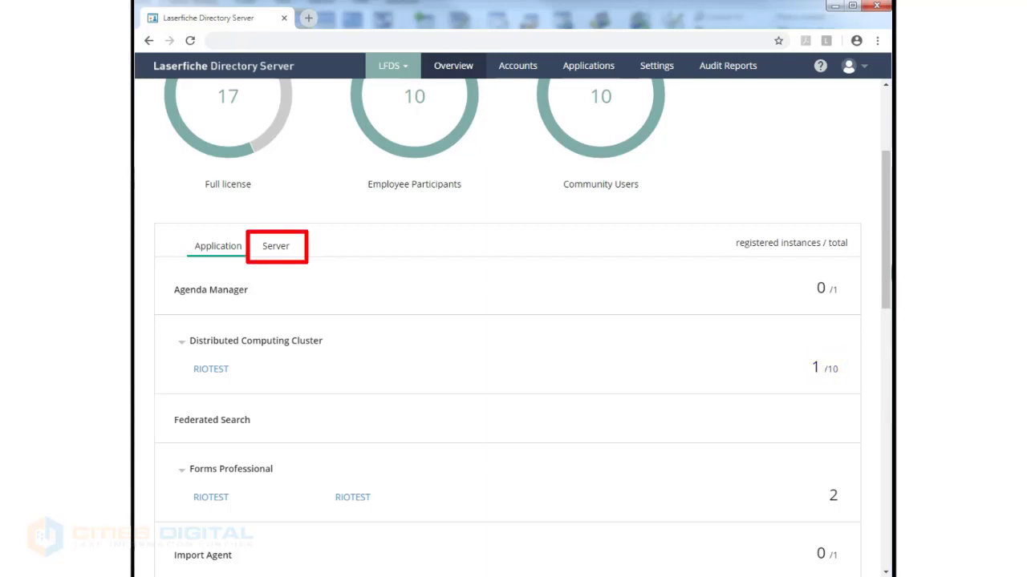
View the registered instances grouped by server, and look through the list grouped by application.
click(276, 247)
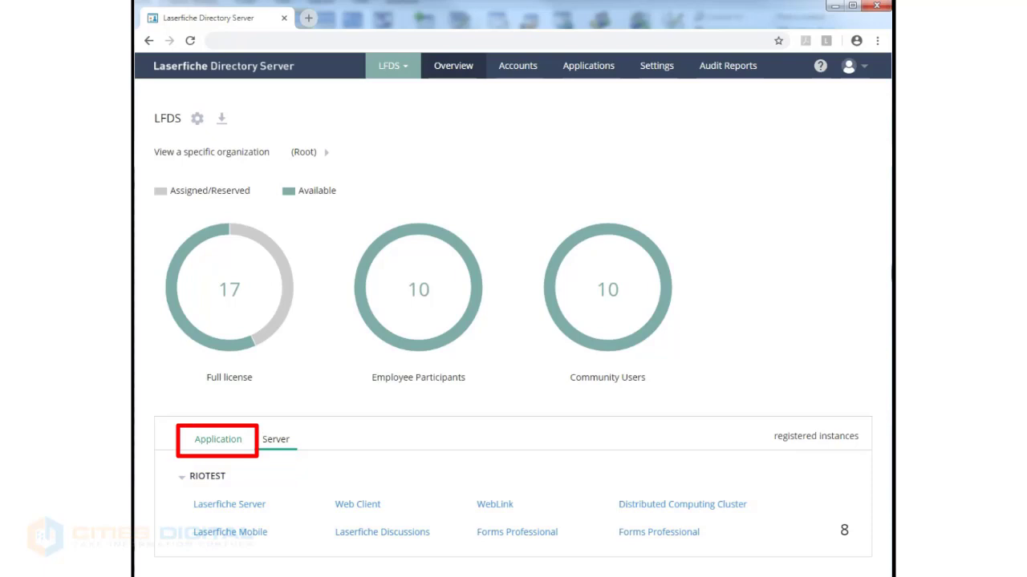
click(218, 439)
scroll(507, 327, down, 10)
scroll(507, 327, up, 6)
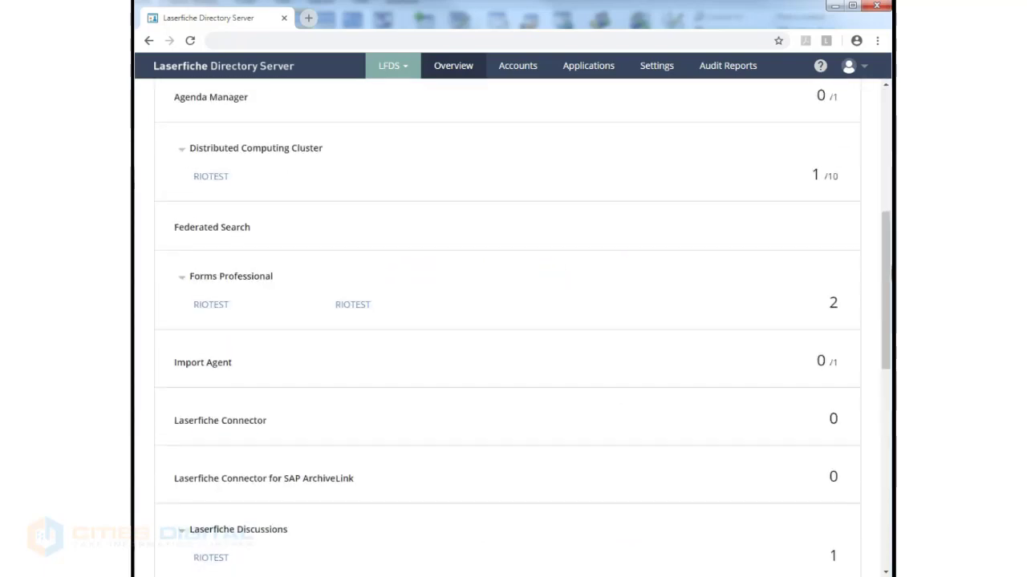
scroll(507, 327, down, 3)
scroll(507, 327, up, 7)
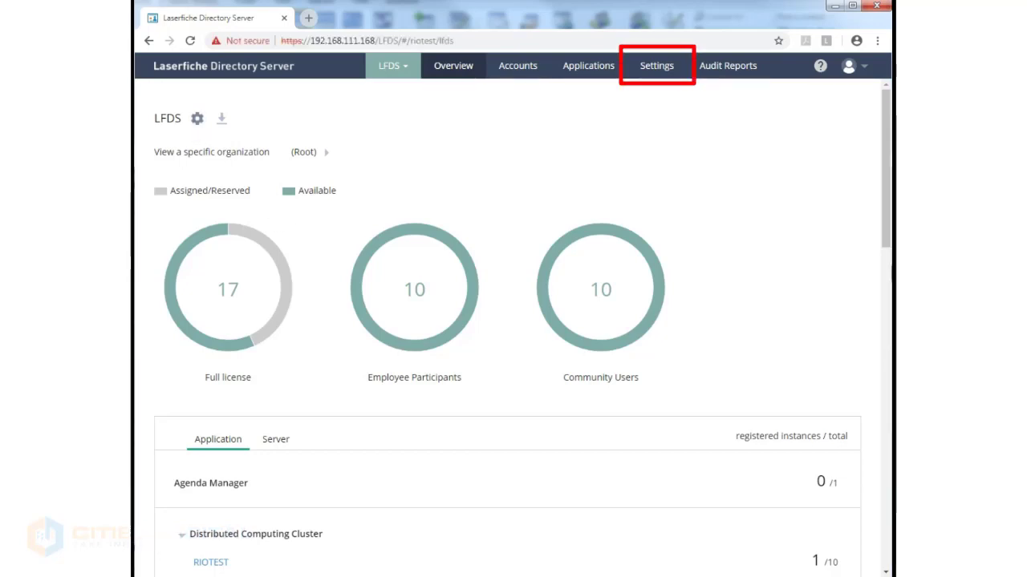
Review the licensing site's general settings, from the master license down to the administration site display option.
click(657, 66)
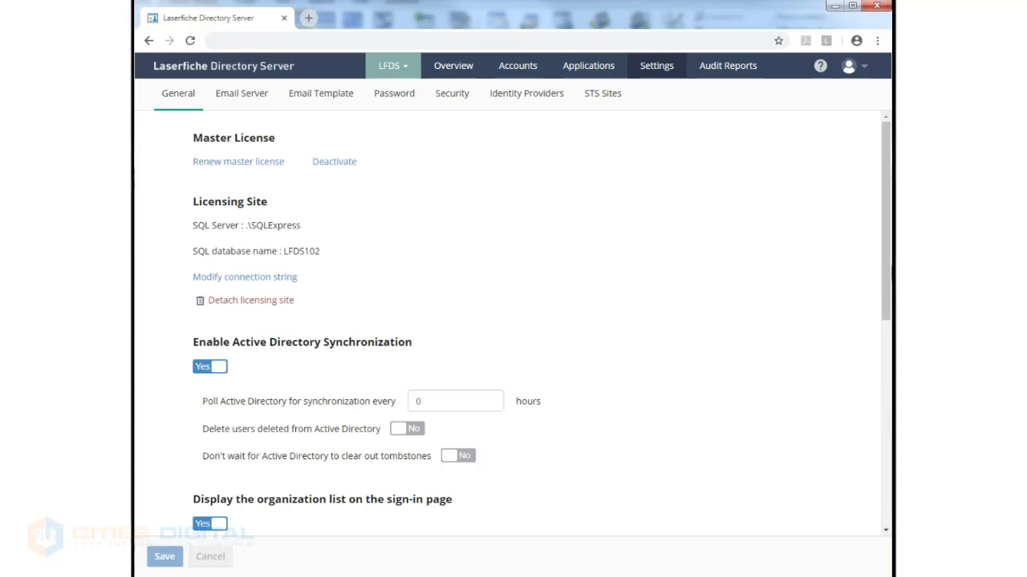
scroll(513, 320, down, 4)
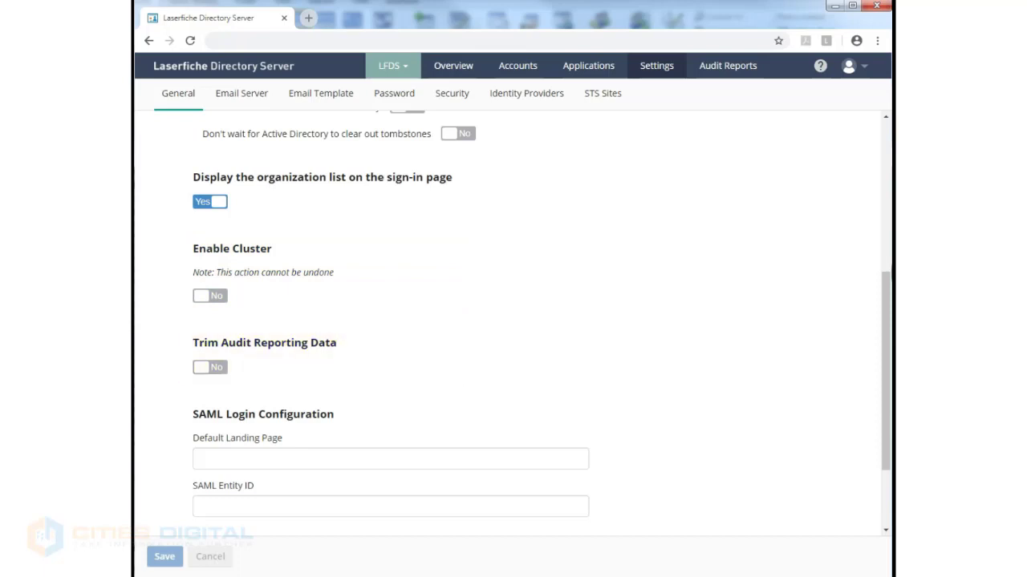
scroll(513, 320, down, 3)
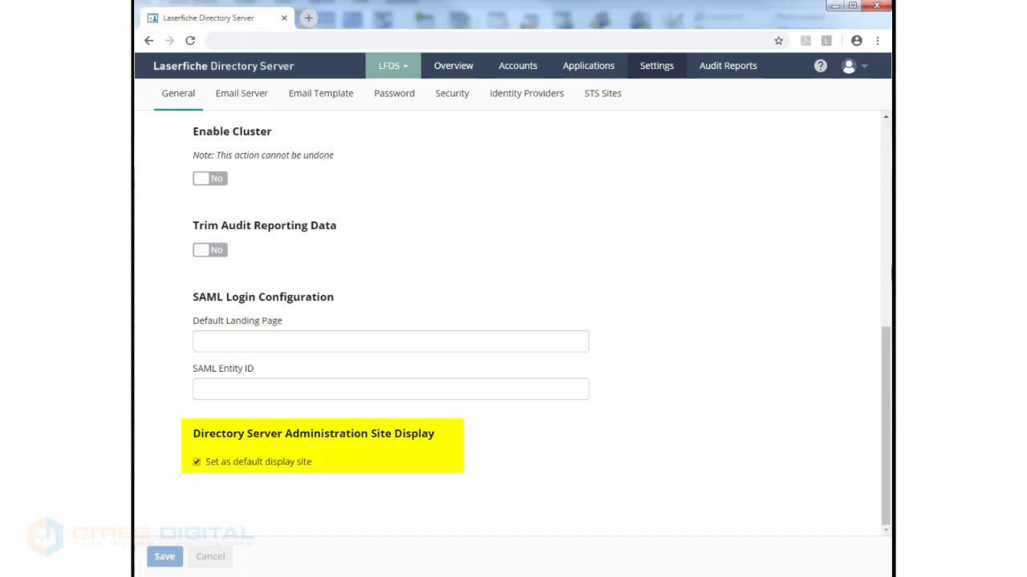
scroll(513, 322, up, 6)
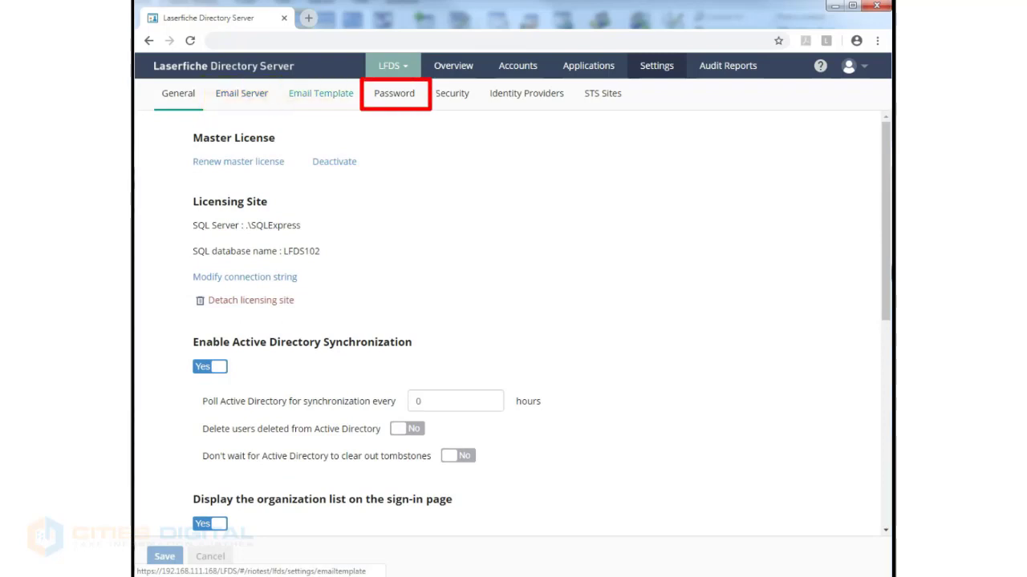
View the password policy for Laserfiche users and the licensing site's security rights assignment.
click(394, 94)
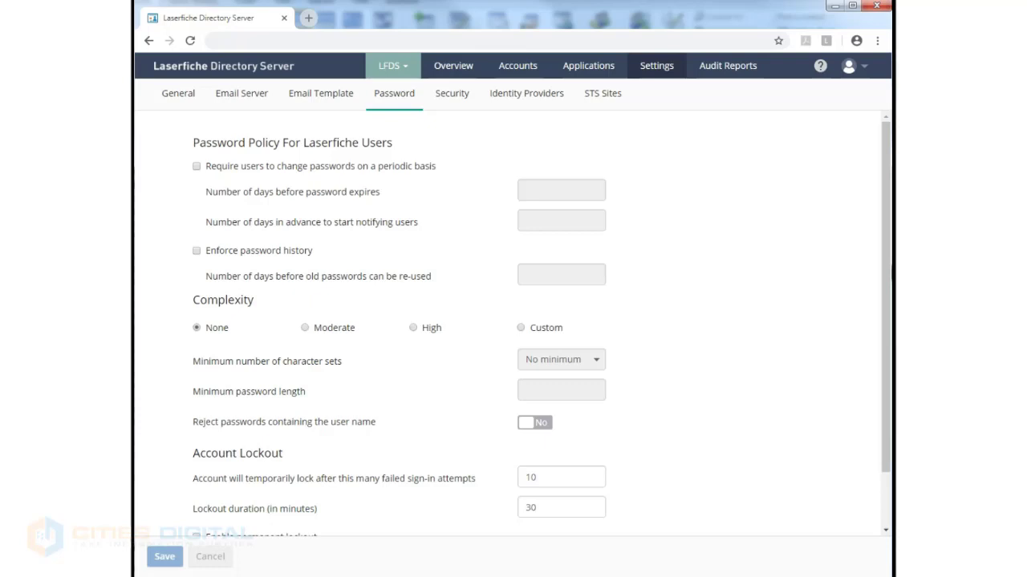
click(453, 94)
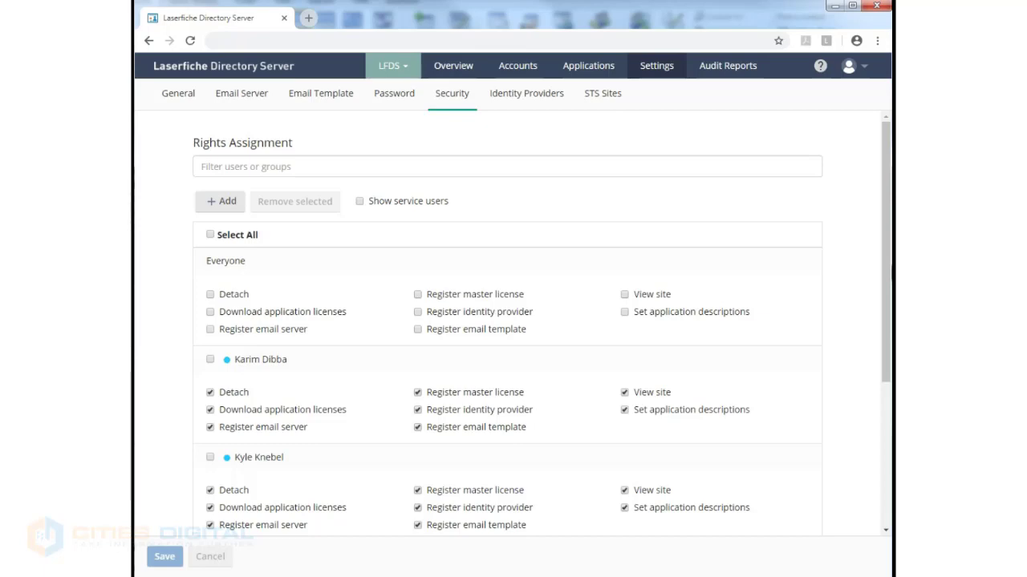
Open a new identity provider form, look through the available provider types, and leave the form without saving.
click(526, 94)
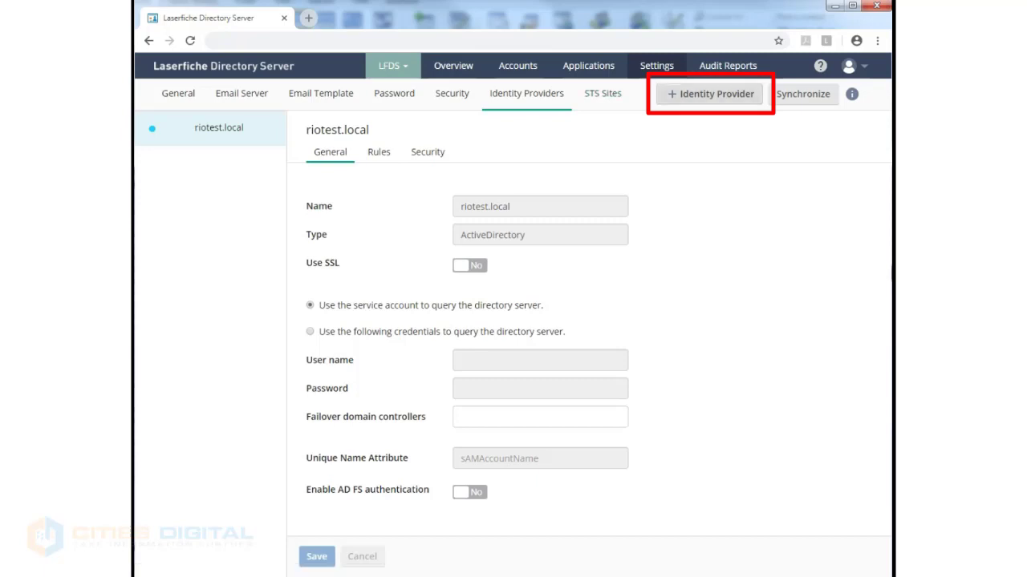
click(711, 94)
click(331, 222)
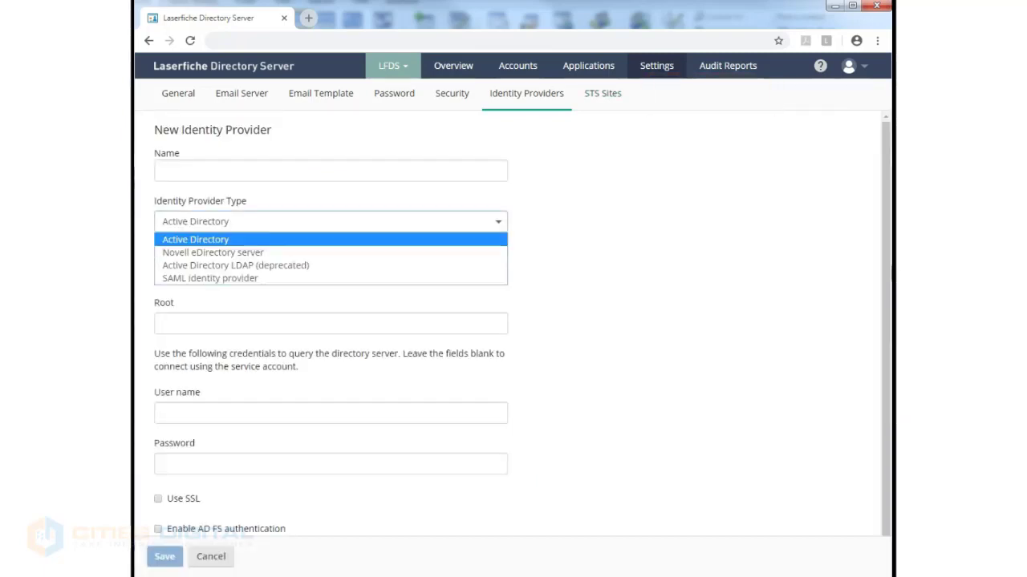
key(Down)
key(Down)
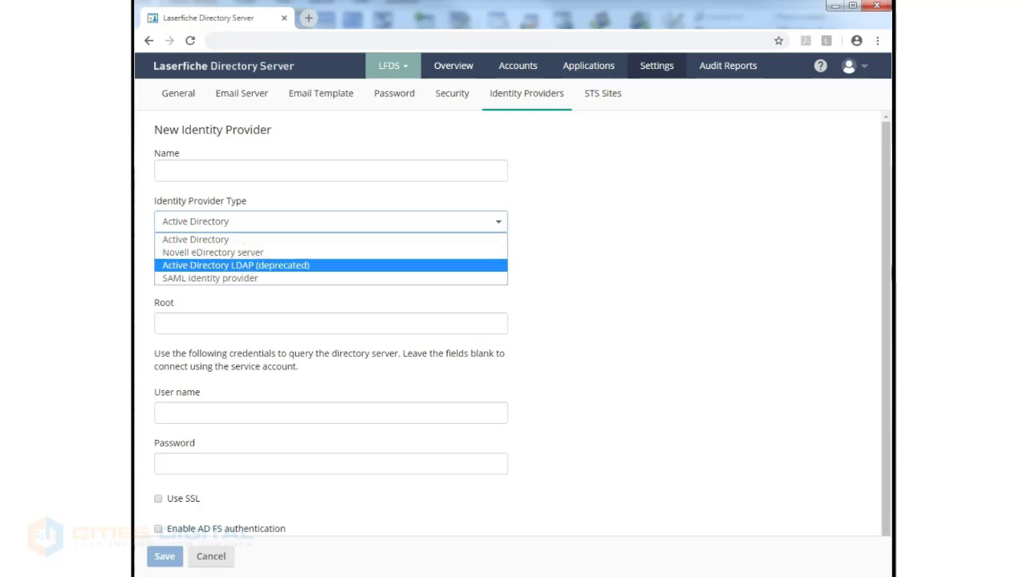
key(Down)
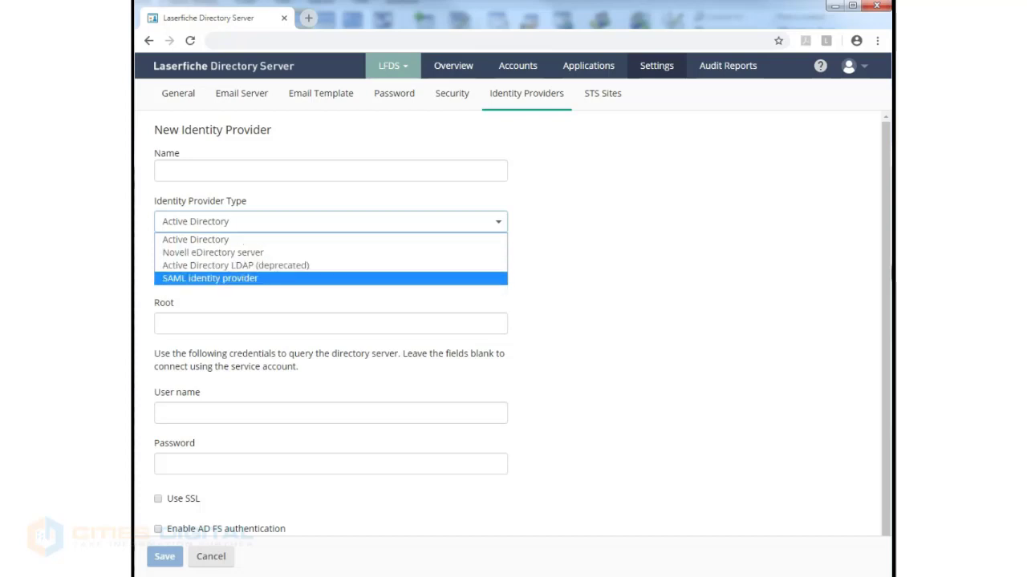
click(451, 94)
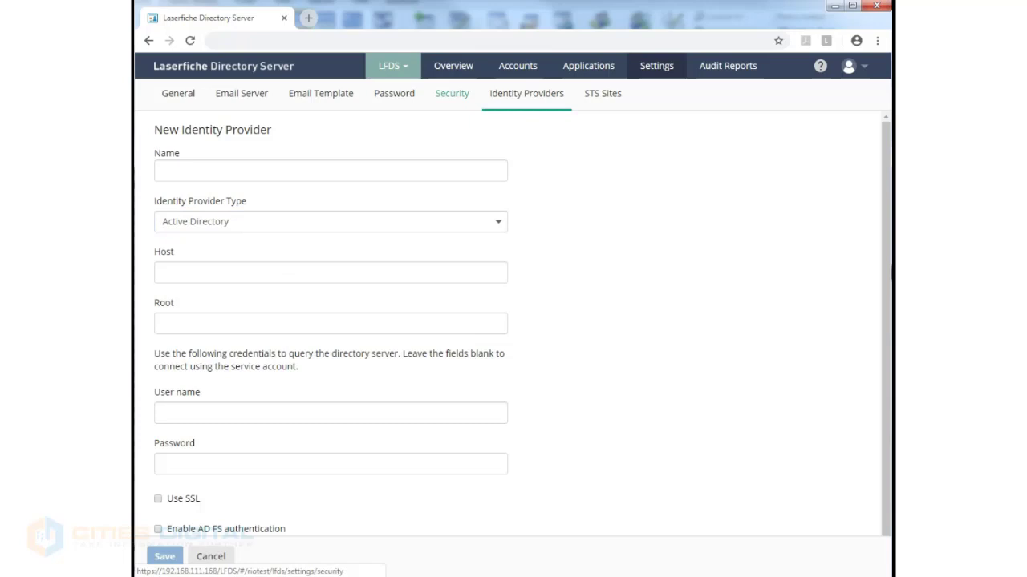
click(451, 93)
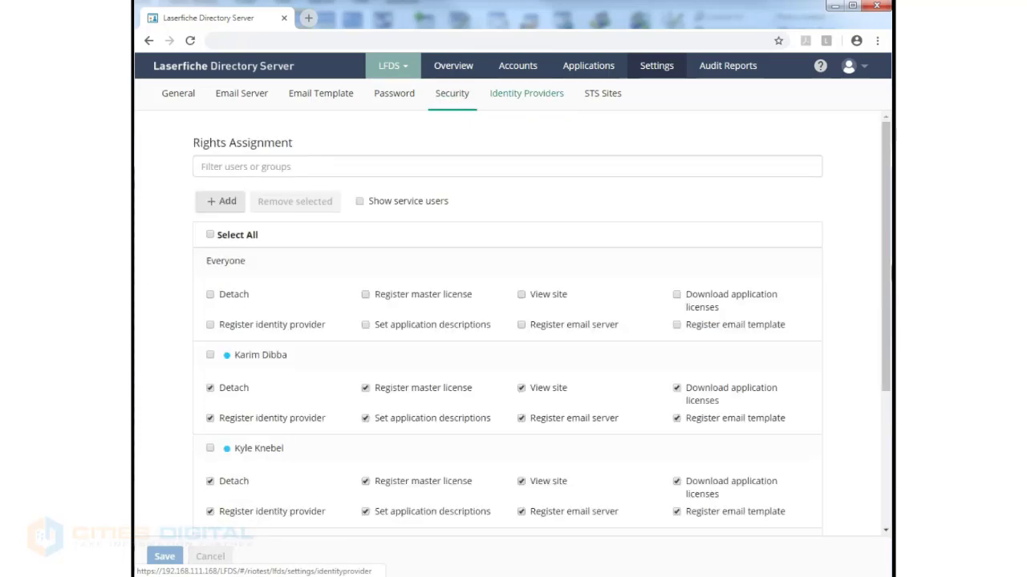
View the synchronization rules of the riotest.local identity provider and the license types a rule can assign.
click(526, 93)
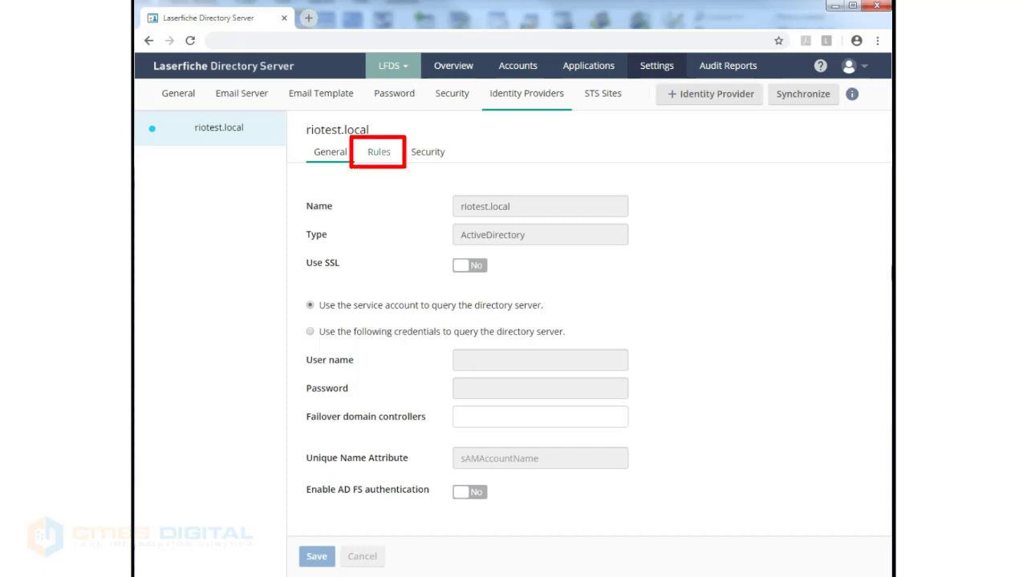
click(379, 151)
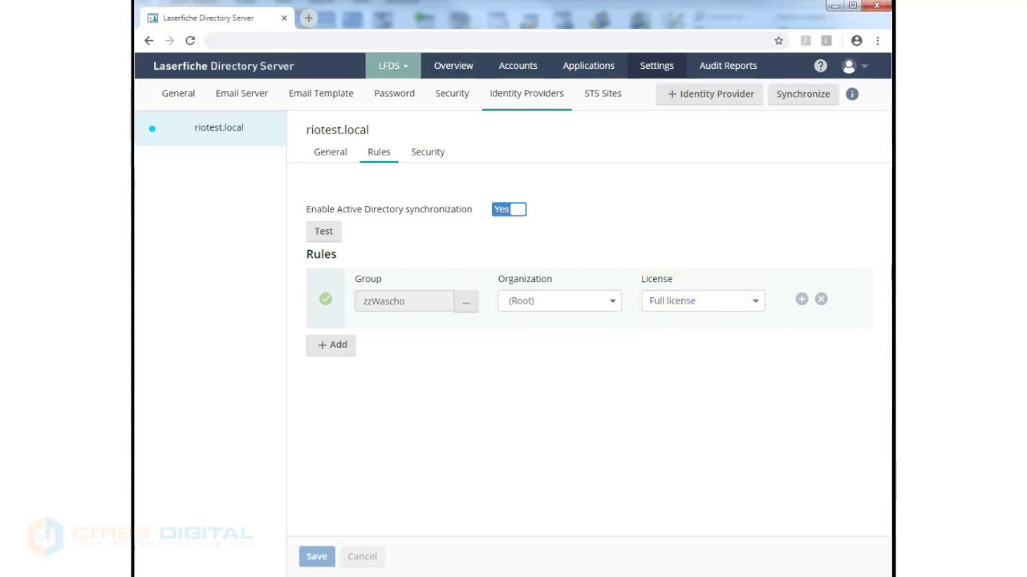
click(703, 301)
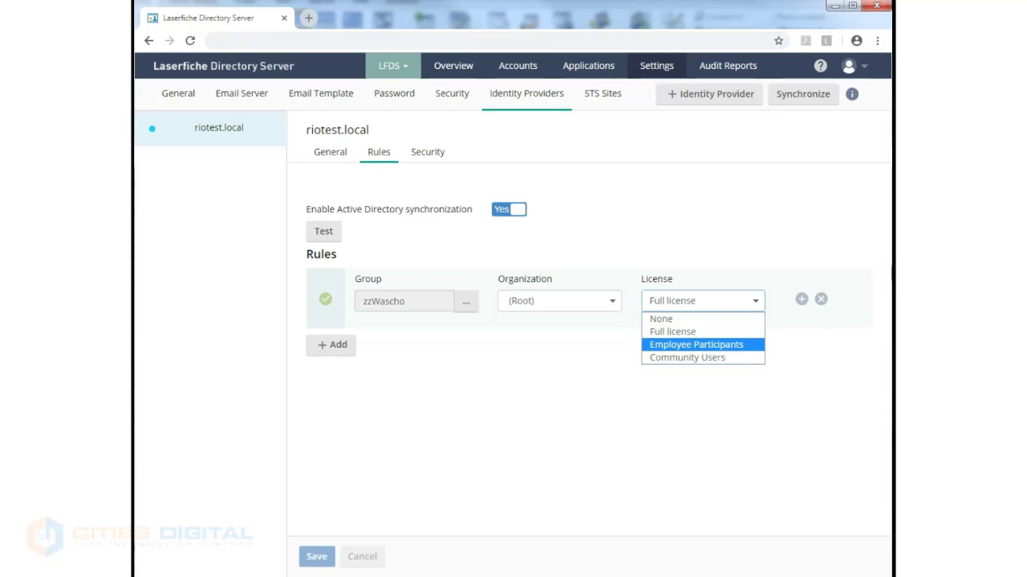
key(Escape)
Open the form for registering a new STS site with the licensing site.
click(603, 94)
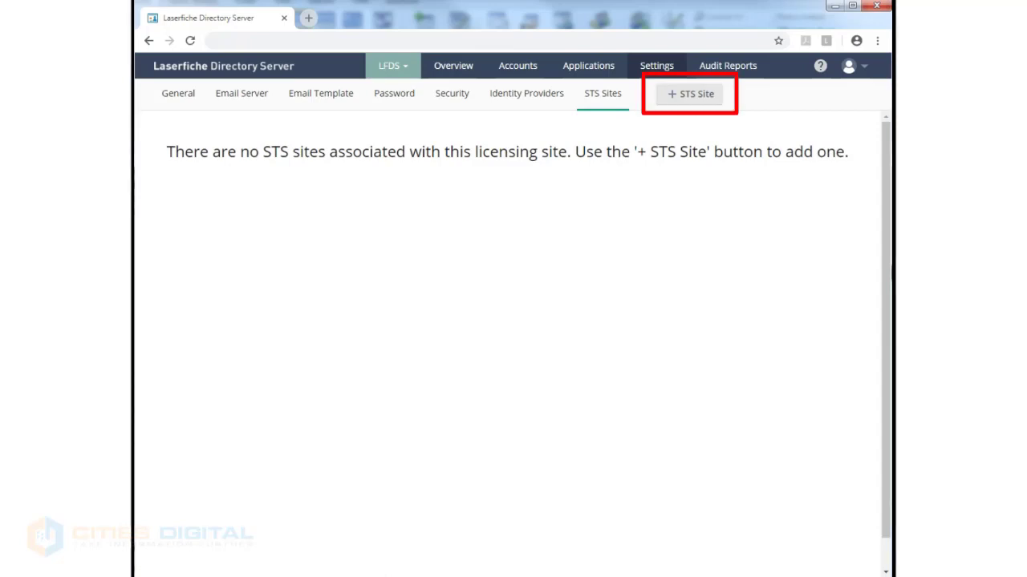
click(689, 95)
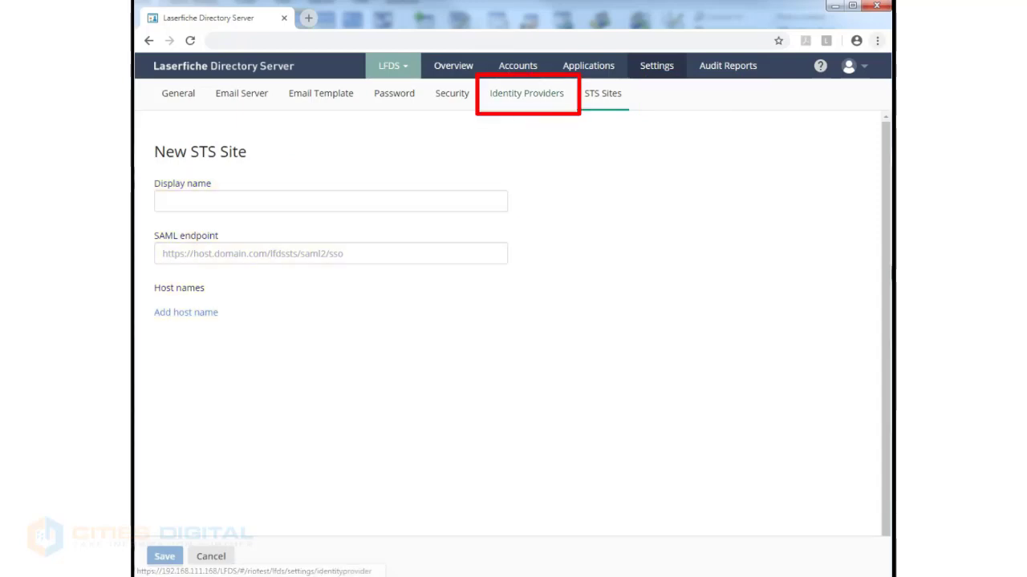
View the security rights assignment of the riotest.local identity provider.
click(527, 93)
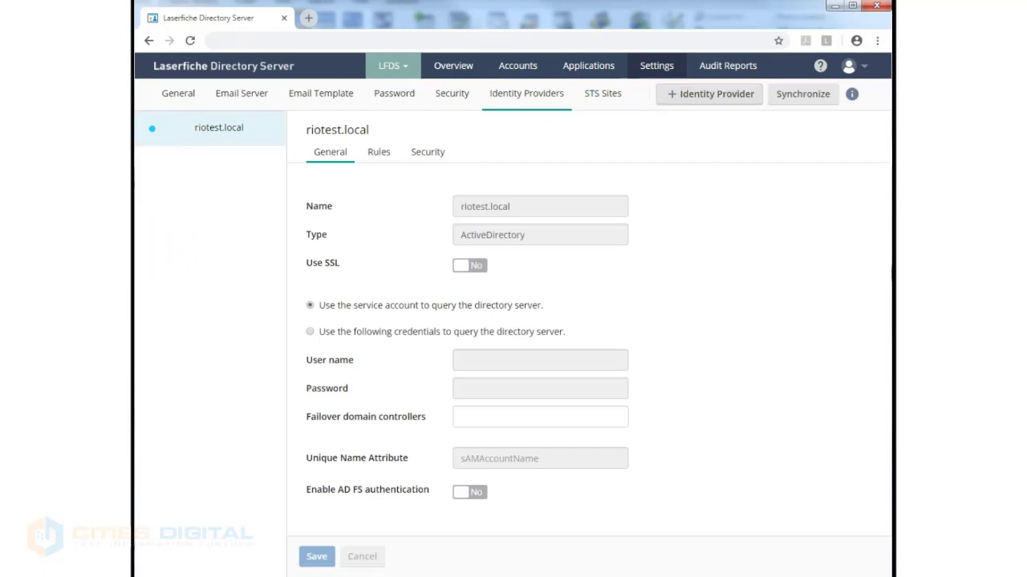
click(428, 151)
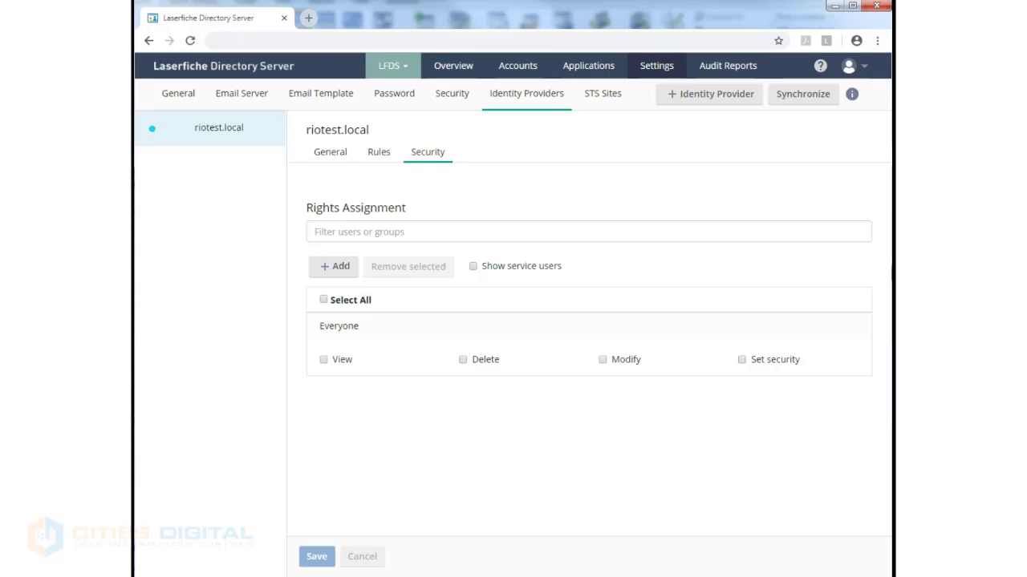
click(333, 267)
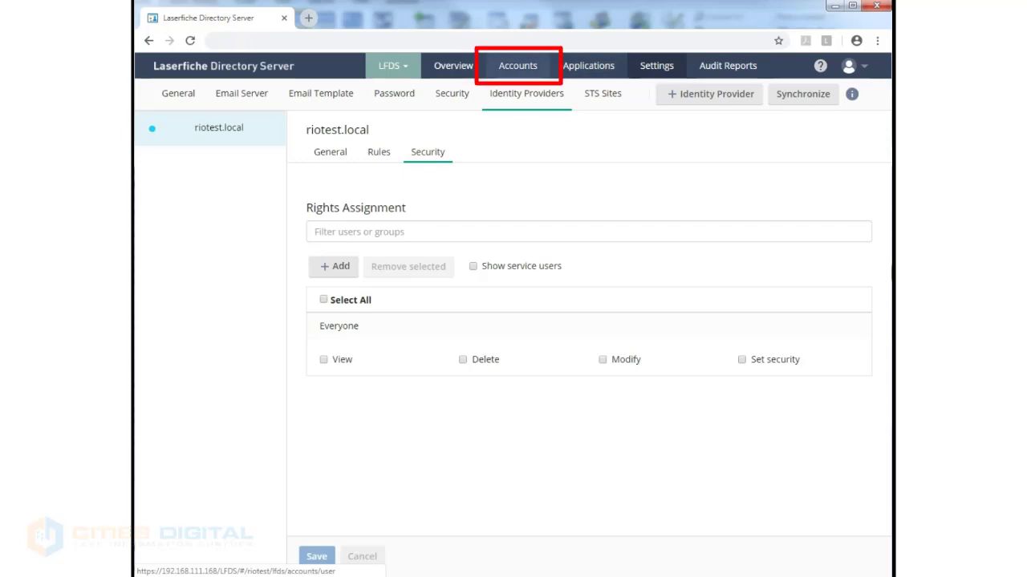
Show the user accounts list and the user types that can be added.
click(517, 66)
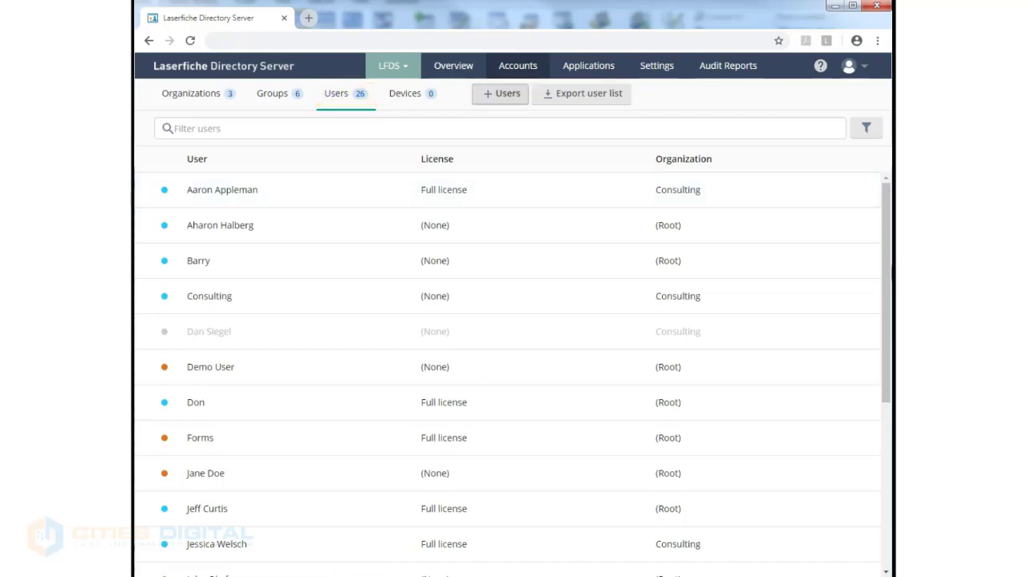
click(501, 93)
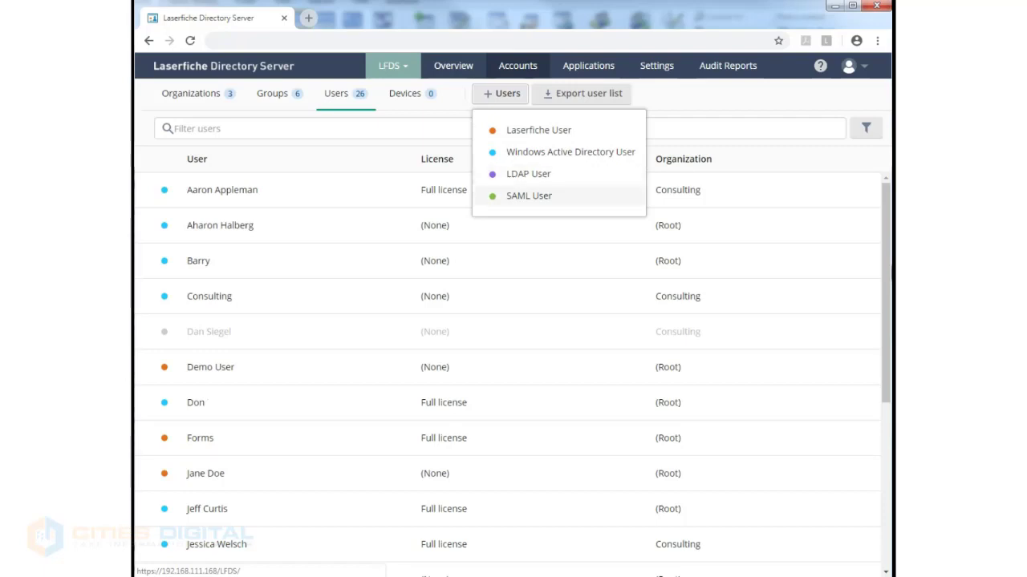
Review the Consulting organization's details, covering its members, license allocation, security rights and email settings.
click(191, 94)
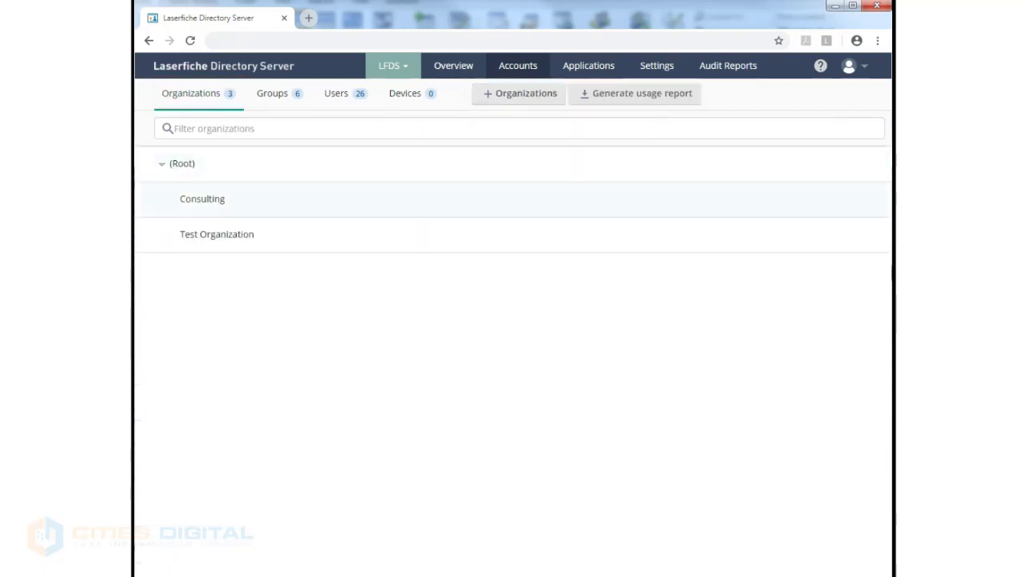
click(202, 199)
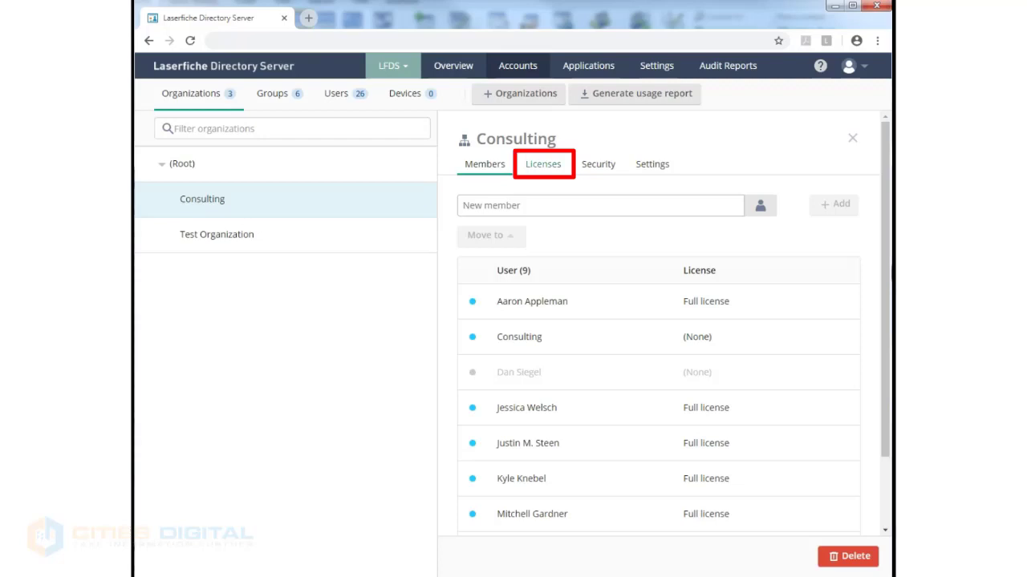
click(543, 165)
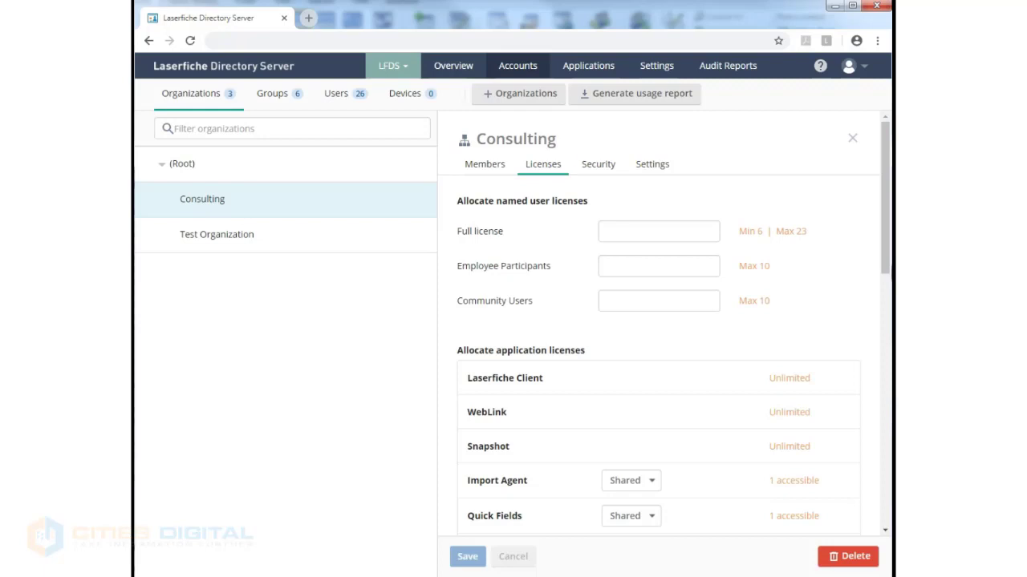
click(599, 165)
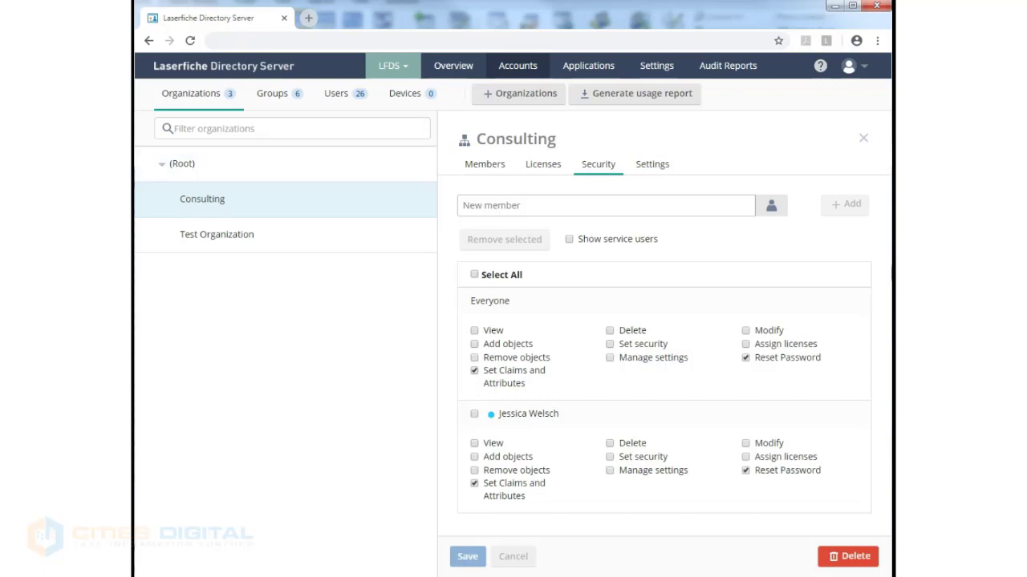
click(652, 165)
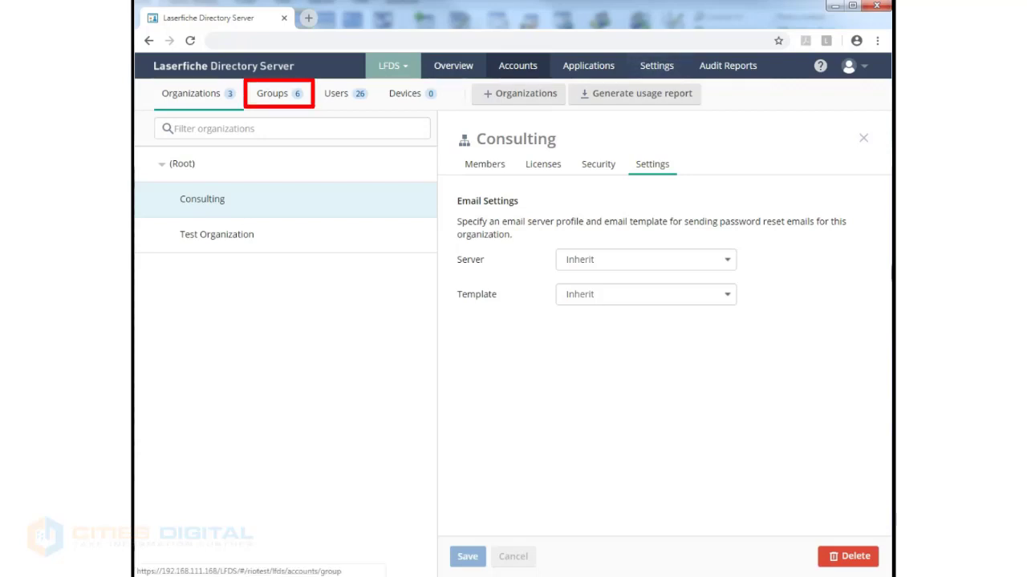
Show the list of groups among the accounts.
click(272, 93)
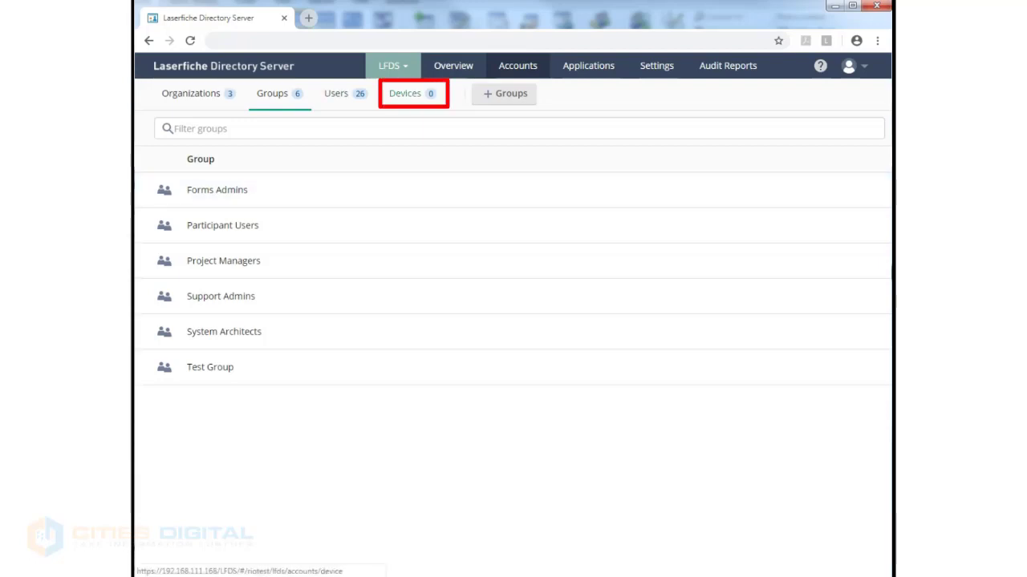
Show the devices list and review the device registration form with its license type options, leaving without registering a device.
click(407, 93)
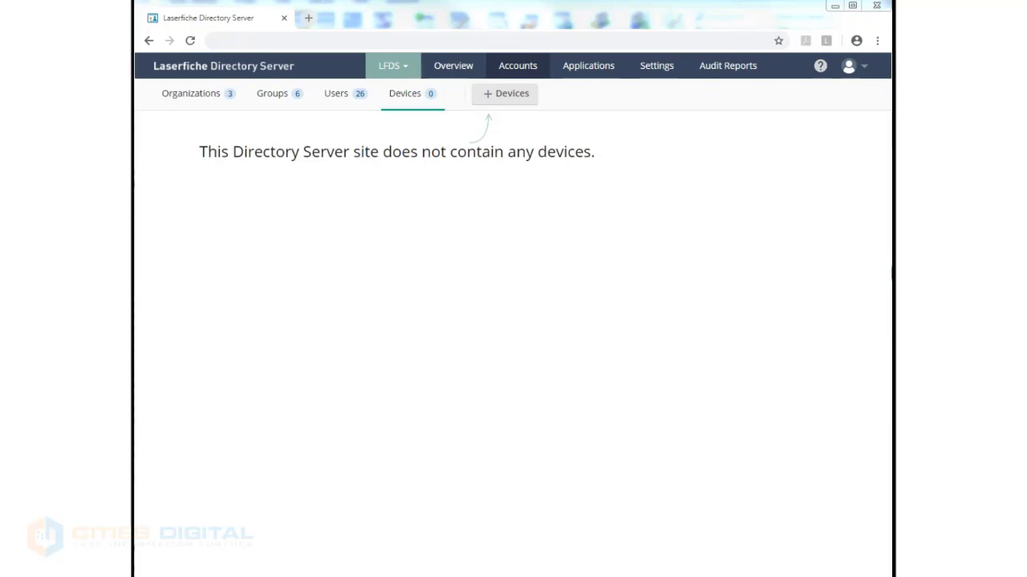
click(504, 93)
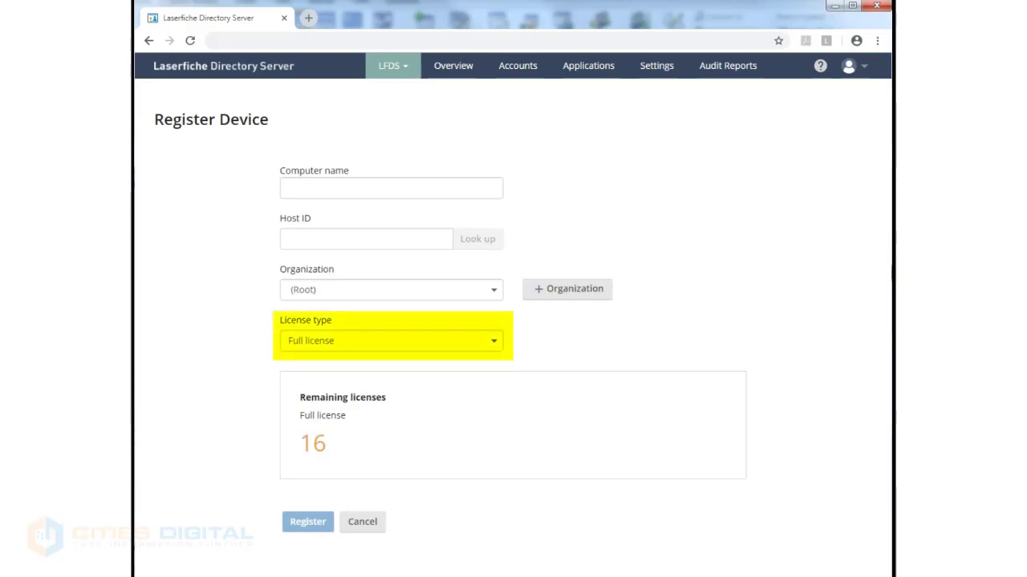
click(493, 341)
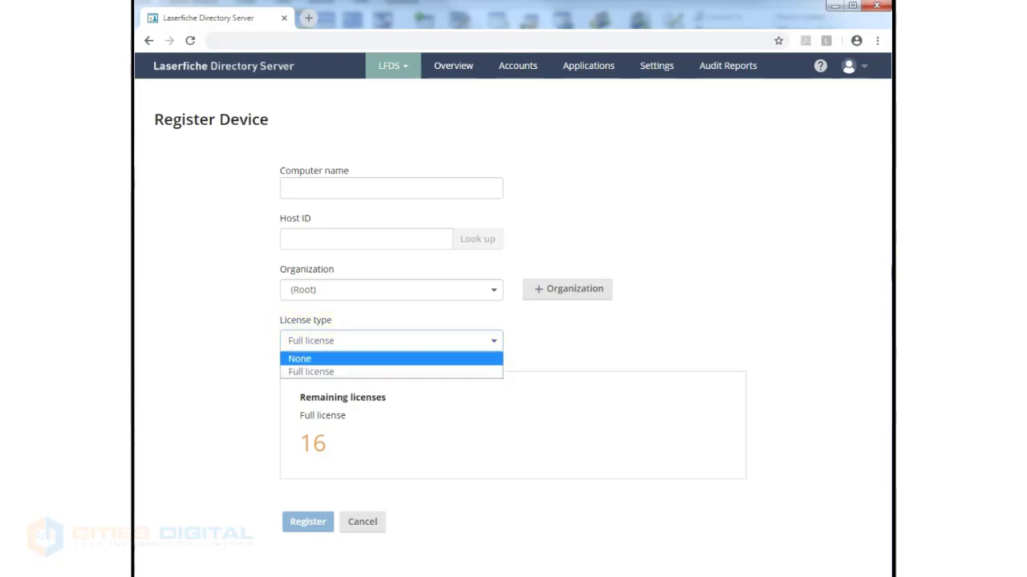
click(392, 189)
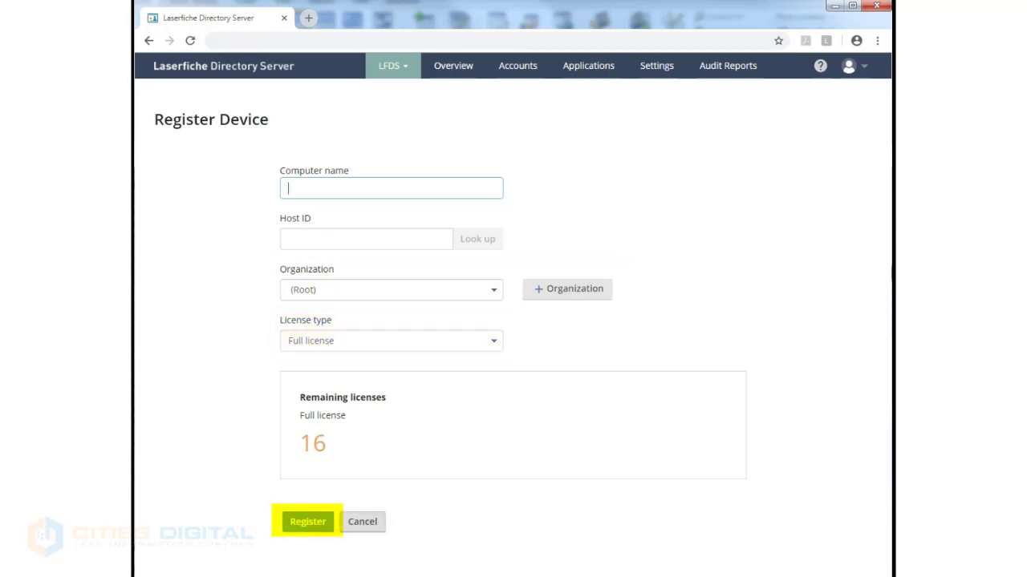
click(363, 522)
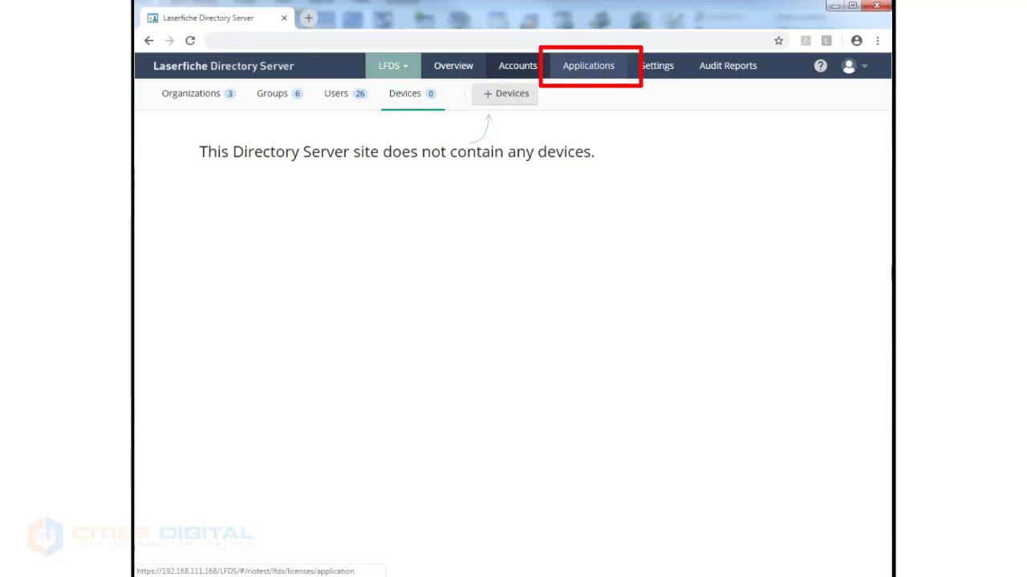
Browse the list of licensed applications and expand the details of Laserfiche Server's registered RIOTEST instance.
click(589, 66)
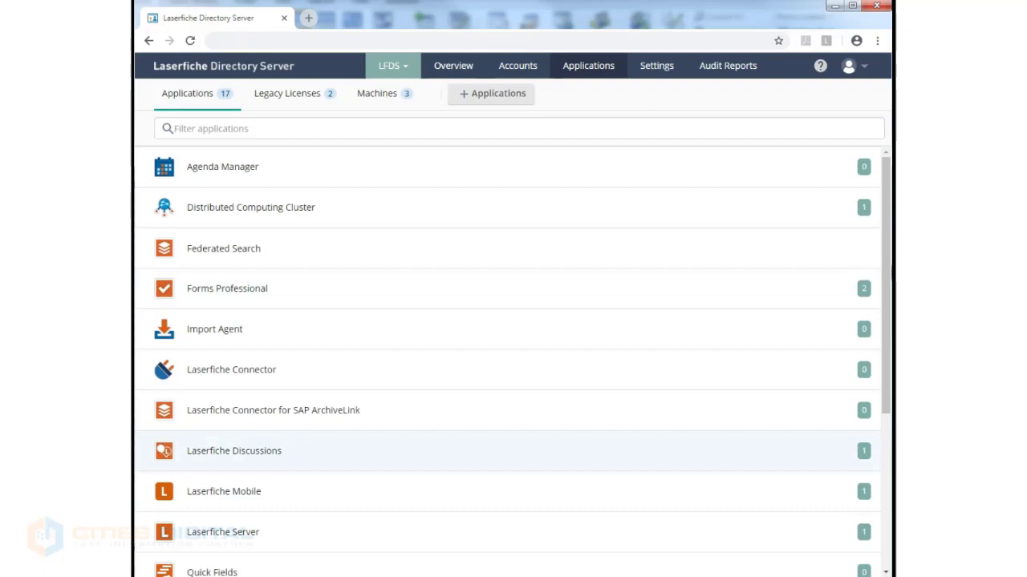
scroll(513, 360, down, 3)
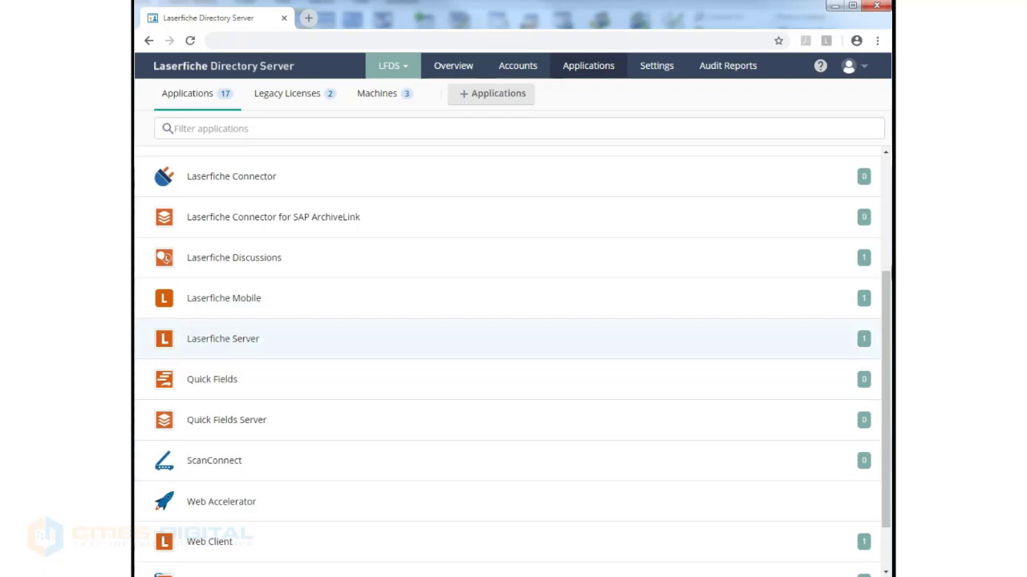
scroll(513, 385, up, 2)
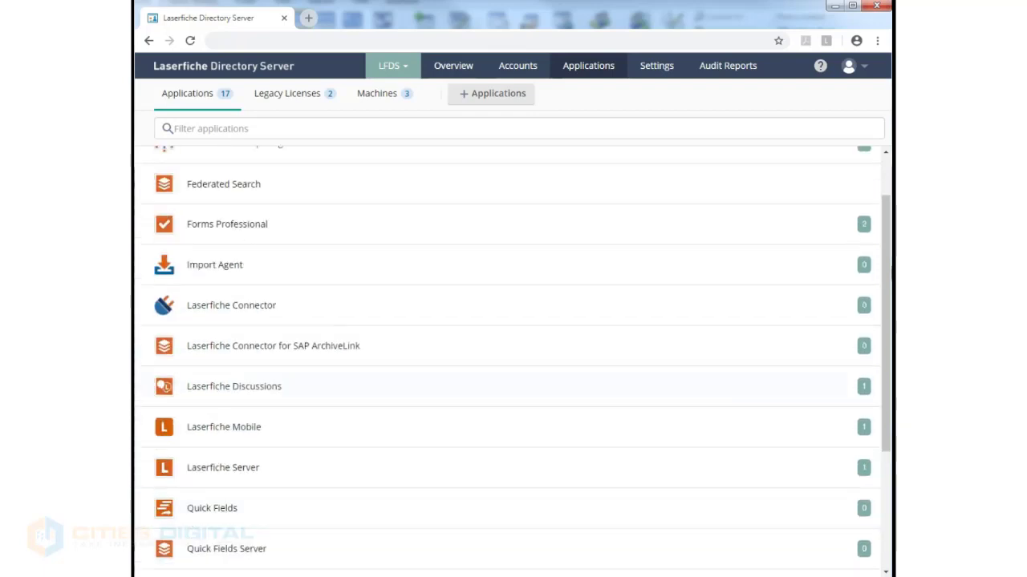
scroll(513, 401, up, 1)
scroll(513, 401, down, 2)
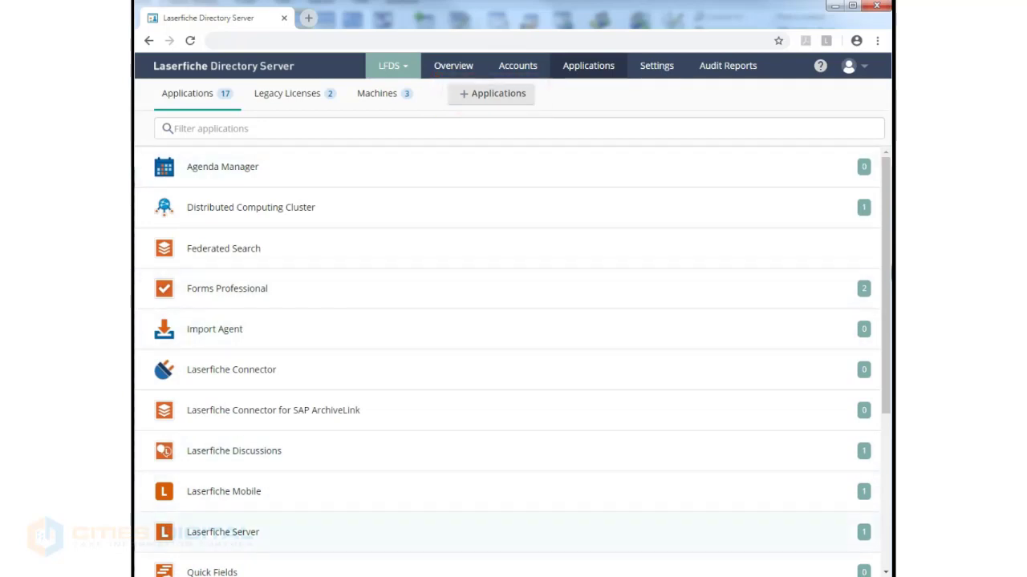
click(223, 532)
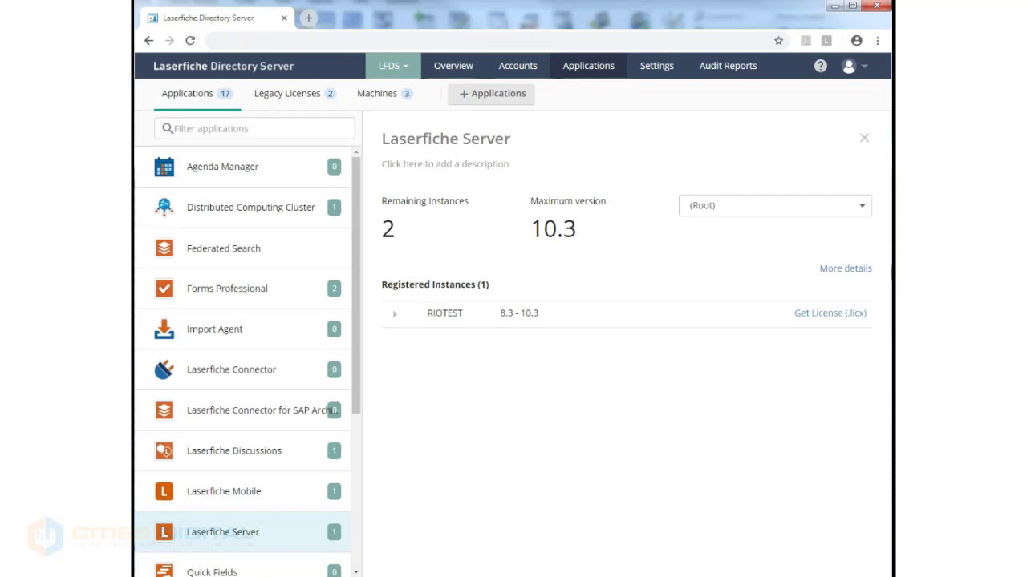
click(395, 314)
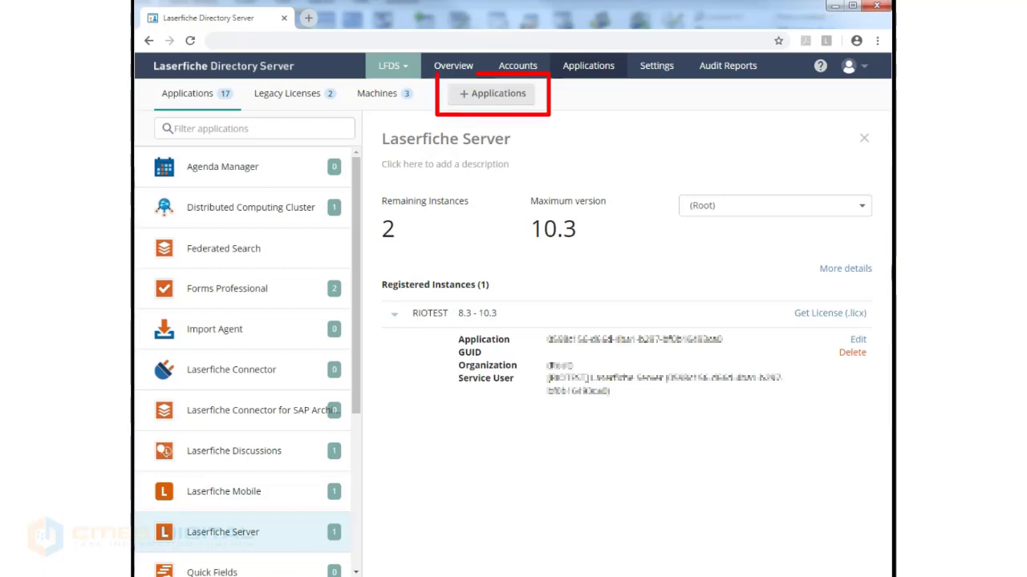
Review the application instance registration form and the product names it offers.
click(491, 93)
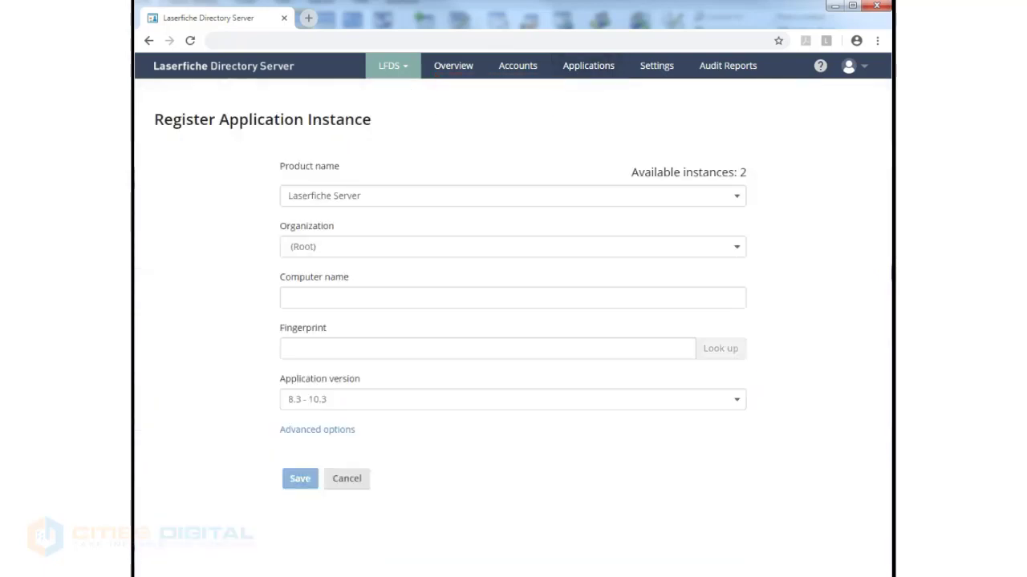
click(513, 195)
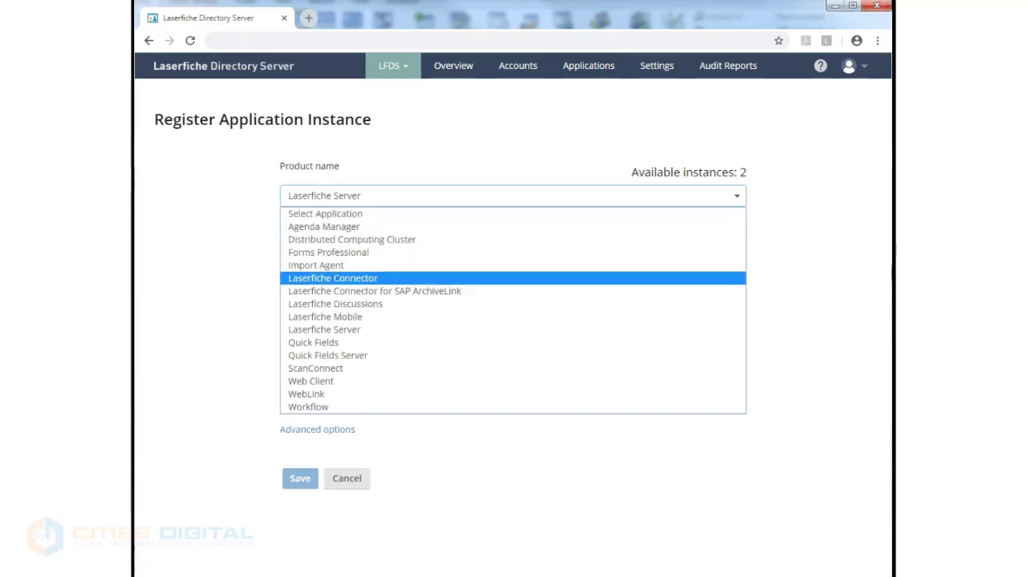
click(562, 128)
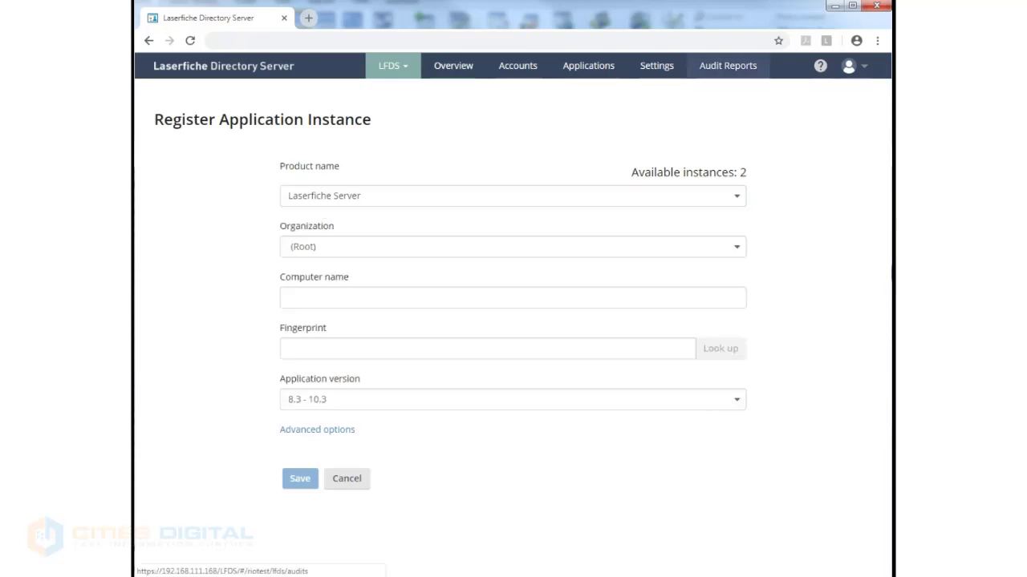
Run an audit report for today's date range, the User event class and all administrators, including user principal and system process.
click(728, 66)
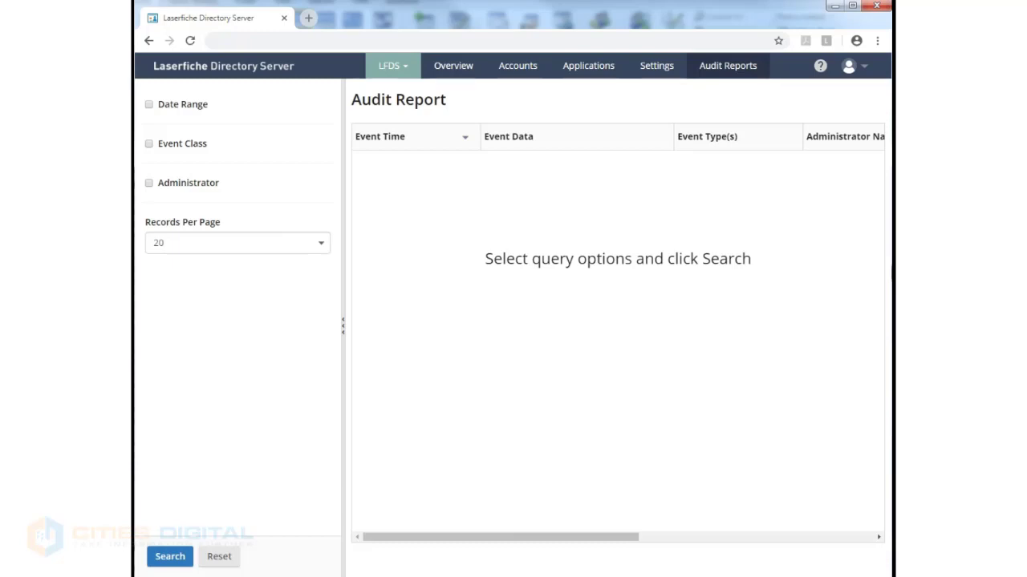
click(149, 183)
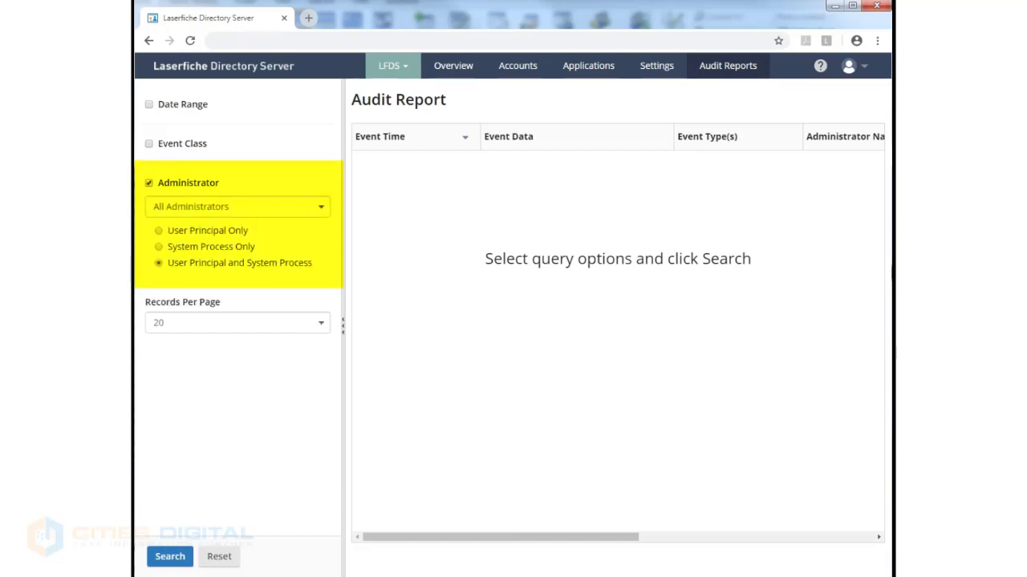
click(149, 143)
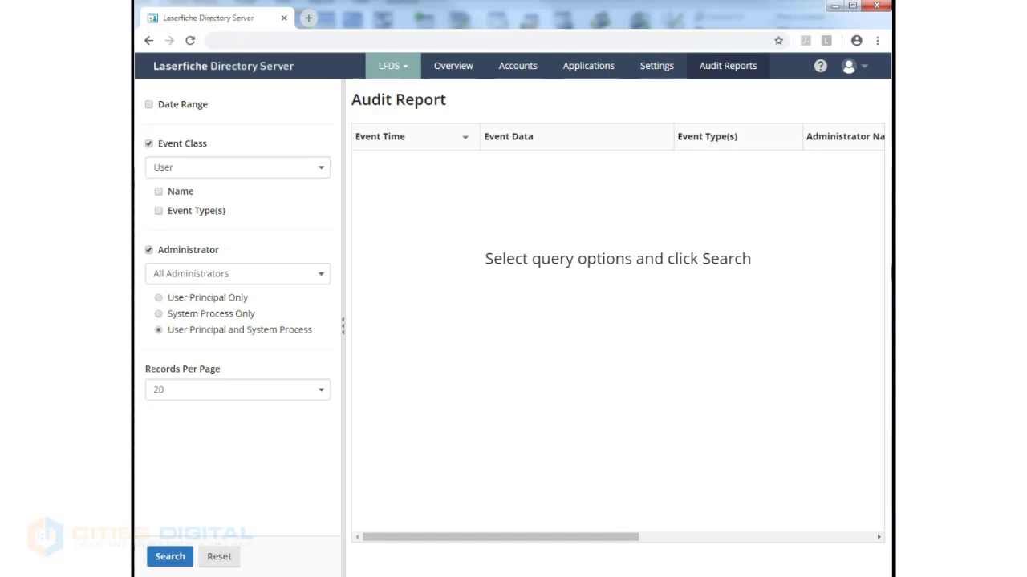
click(320, 168)
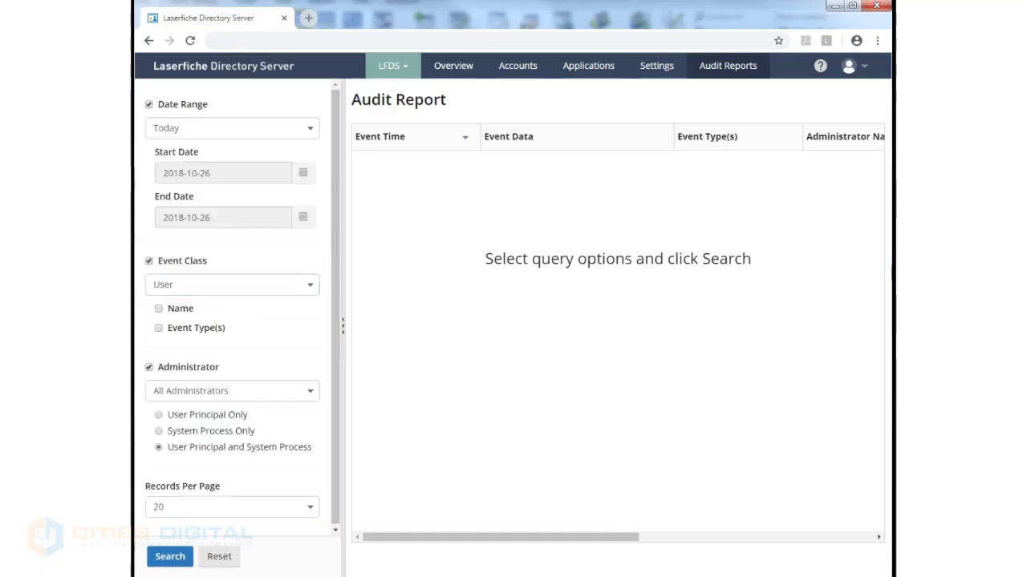
click(170, 557)
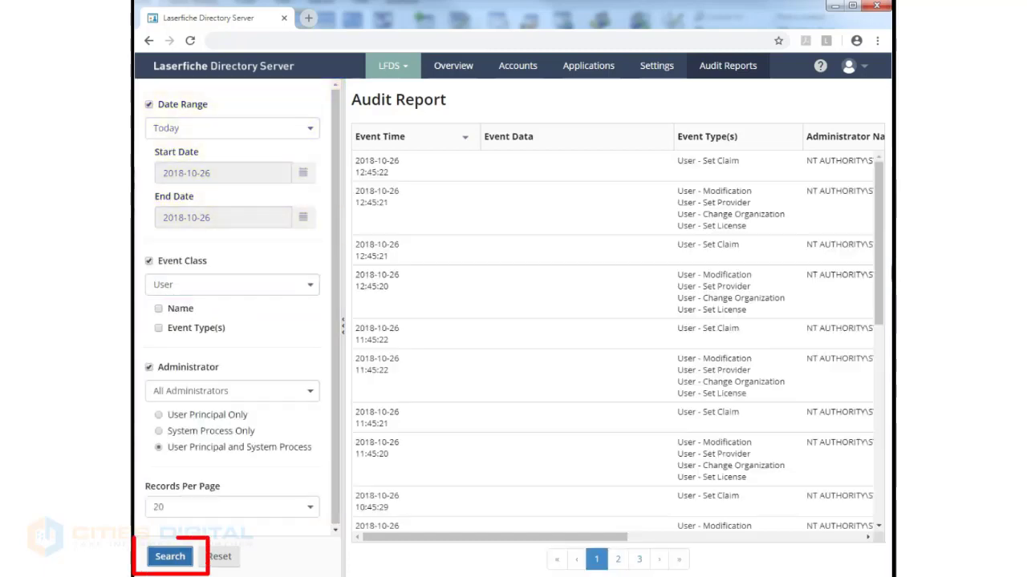